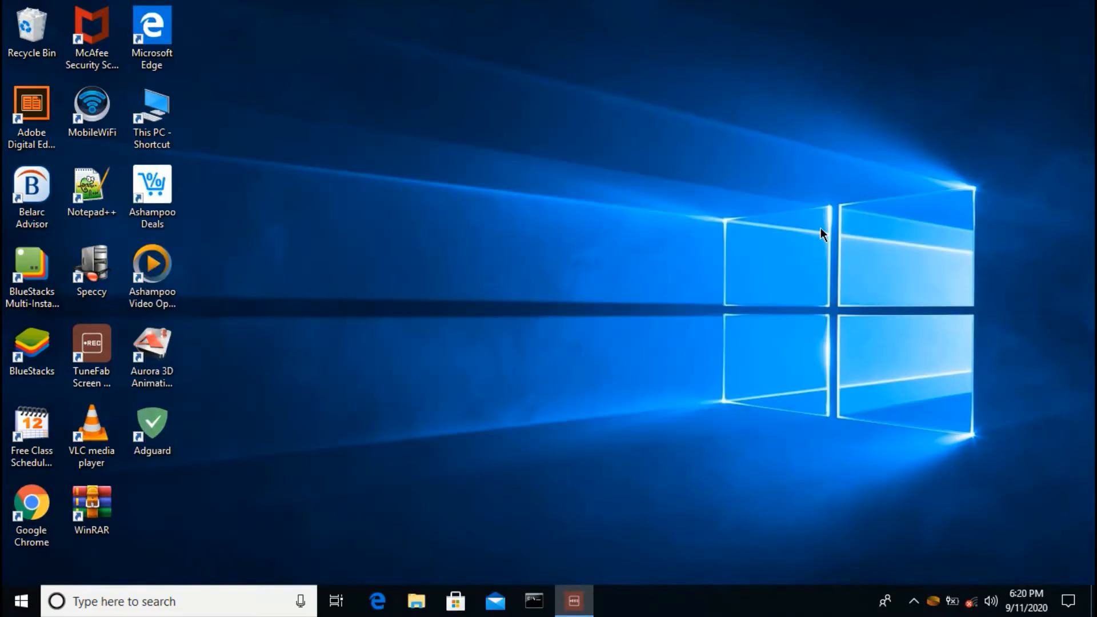
Step: Open This PC and then the WACHIRA (D:) drive to list its folders
double_click(151, 115)
double_click(555, 302)
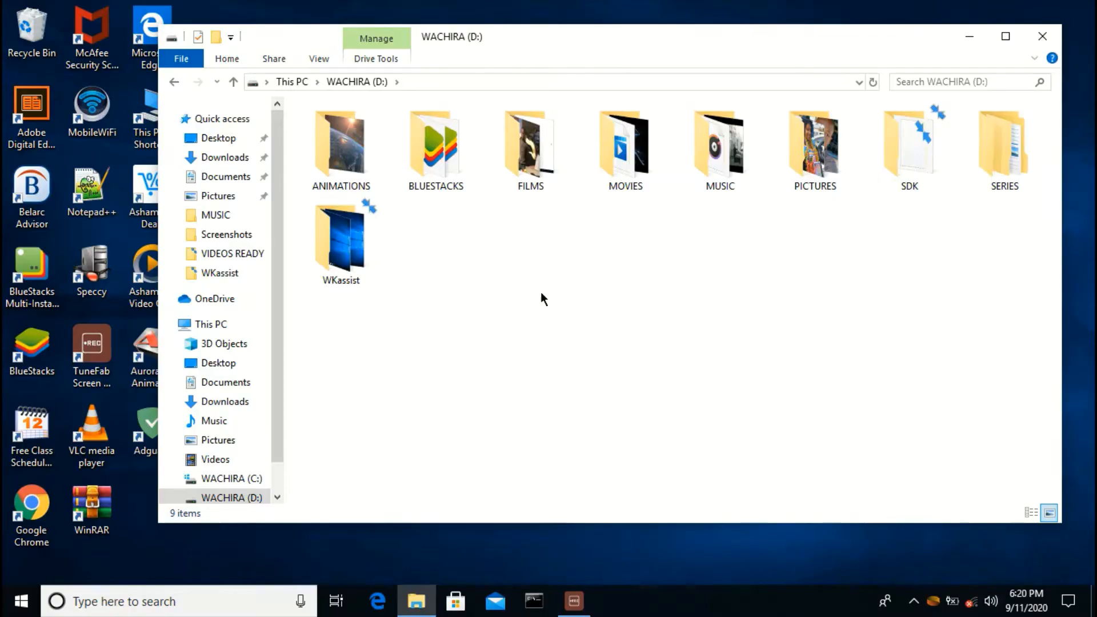
mouse_move(214, 298)
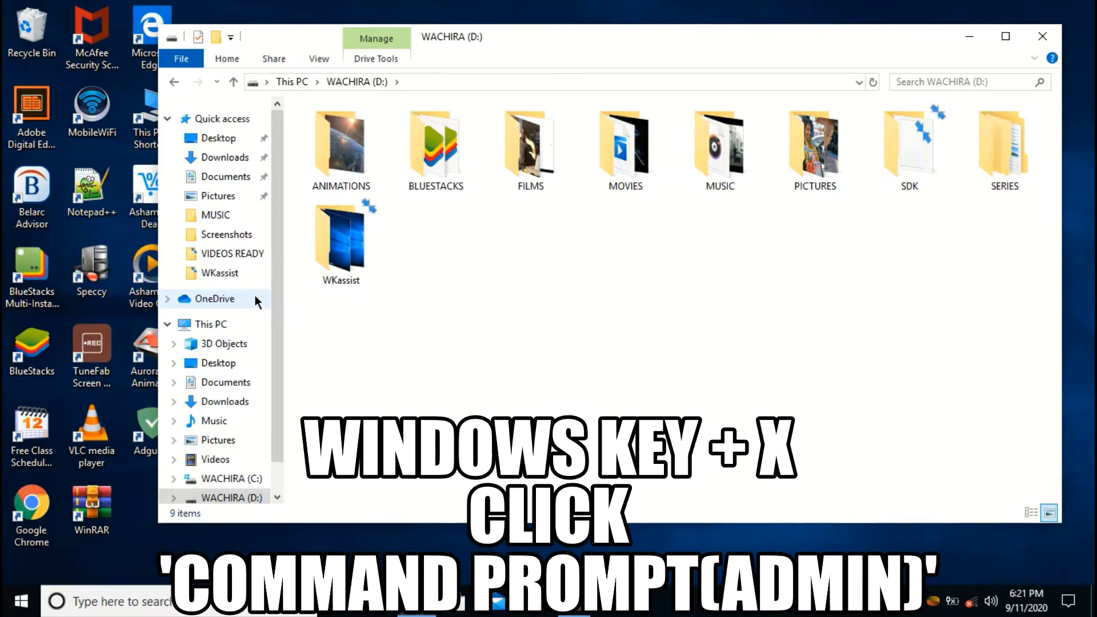
Step: Launch an administrator Command Prompt from the Win+X system menu
key(super+x)
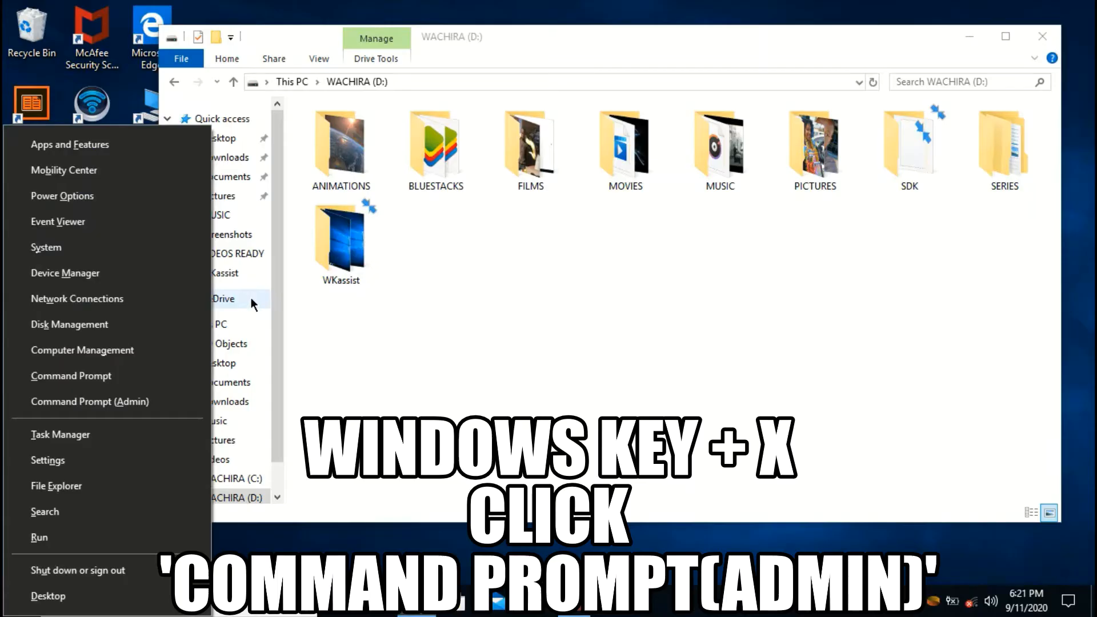
click(85, 405)
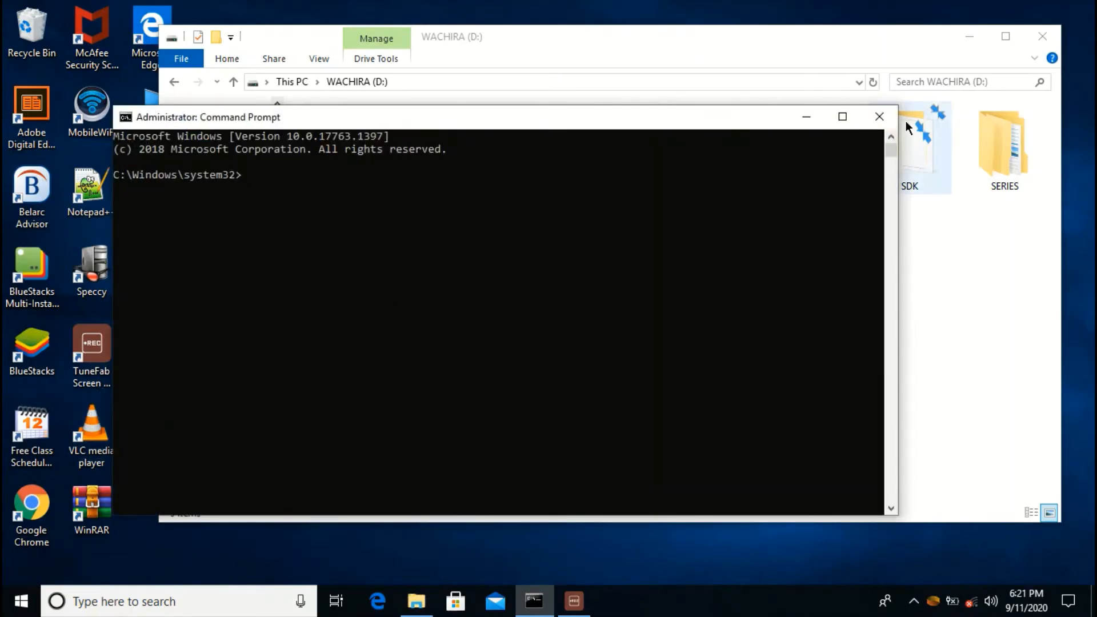
Step: Position the console window and change the working drive to D:
drag(707, 116, 720, 166)
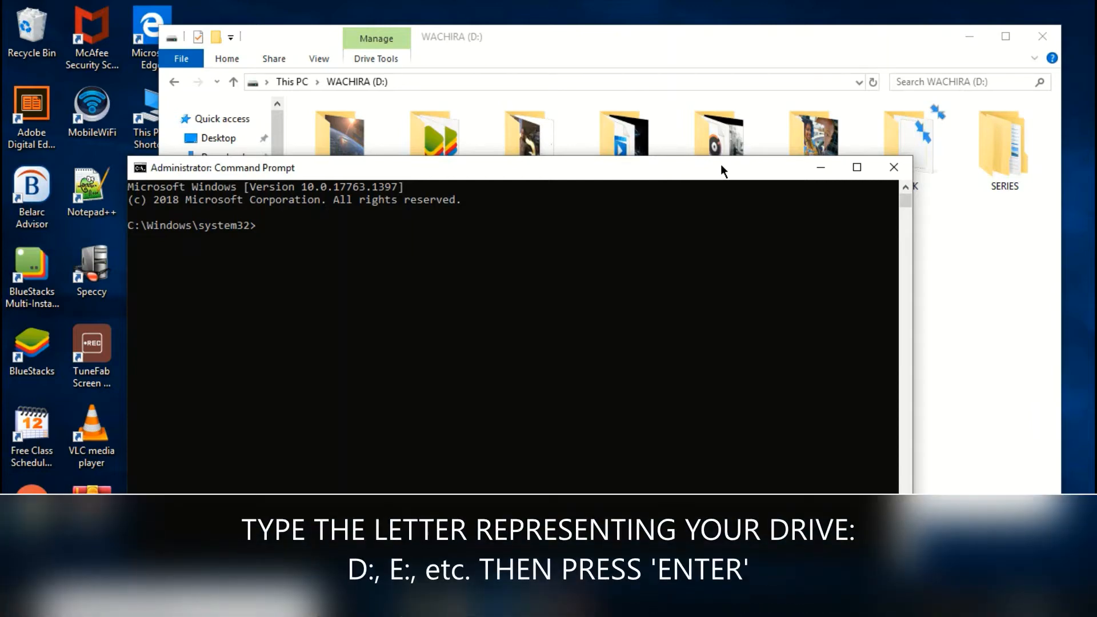
mouse_move(721, 168)
mouse_down()
mouse_move(682, 203)
mouse_move(672, 132)
mouse_up()
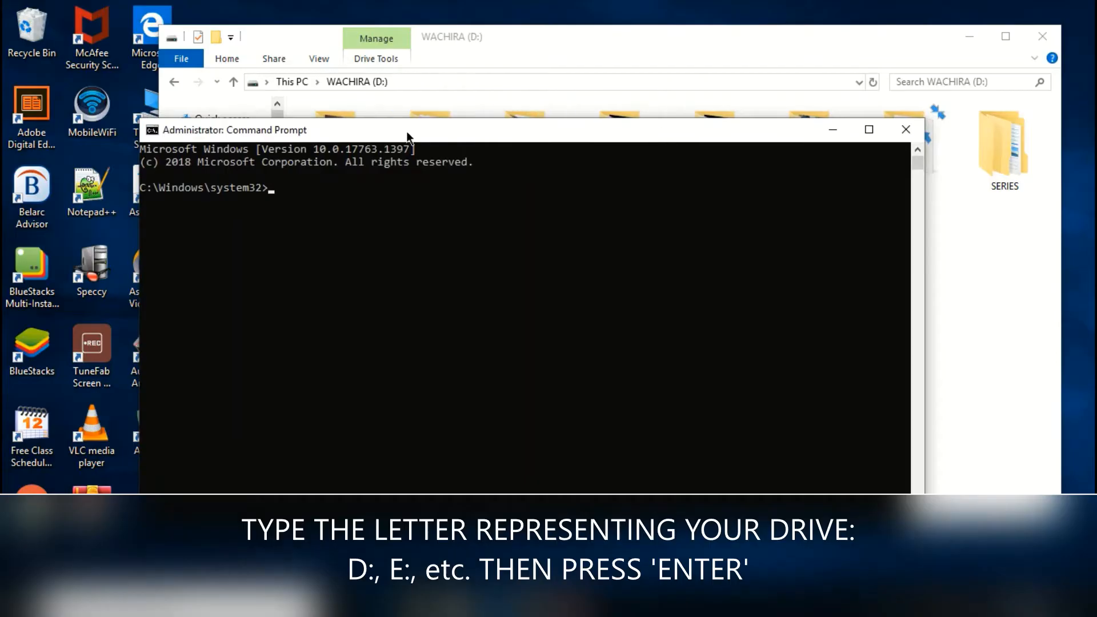
drag(414, 135, 489, 283)
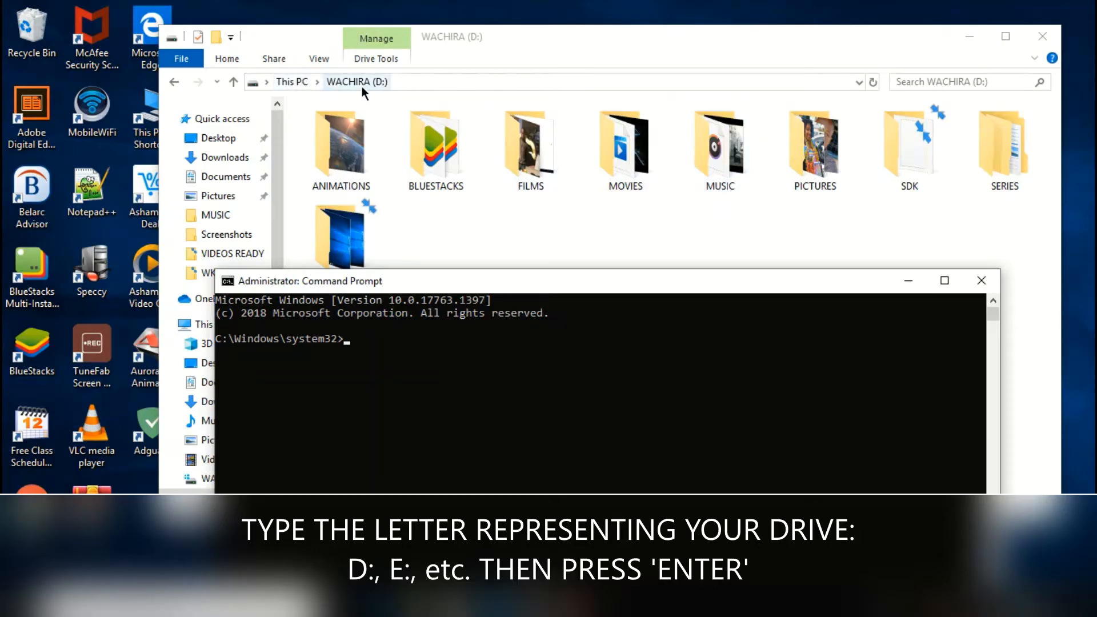
drag(556, 283, 509, 131)
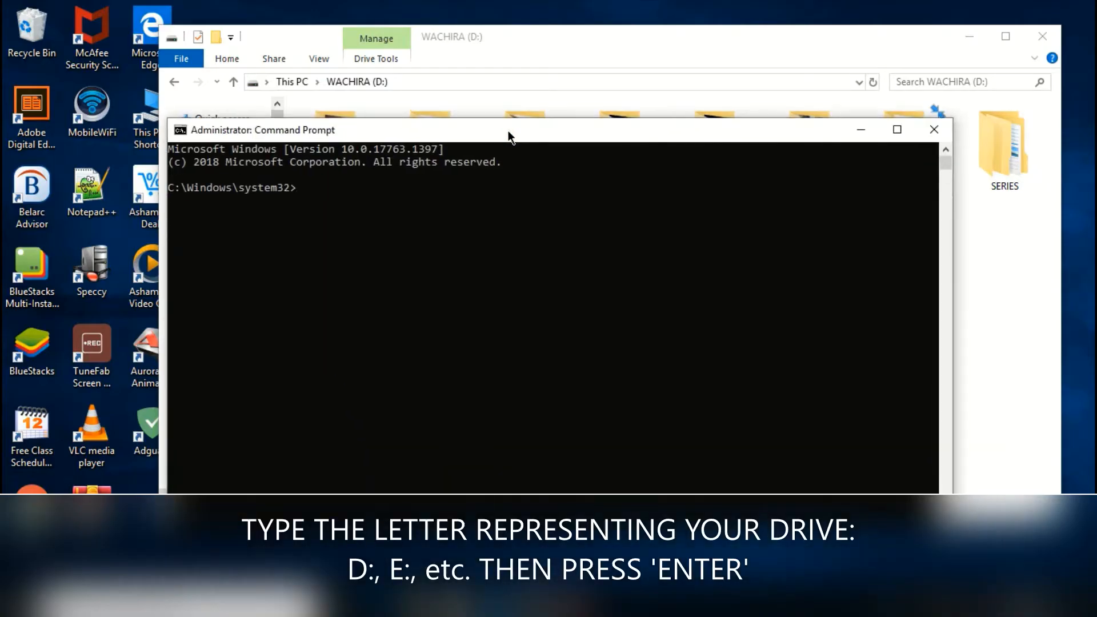
text(D:)
key(Return)
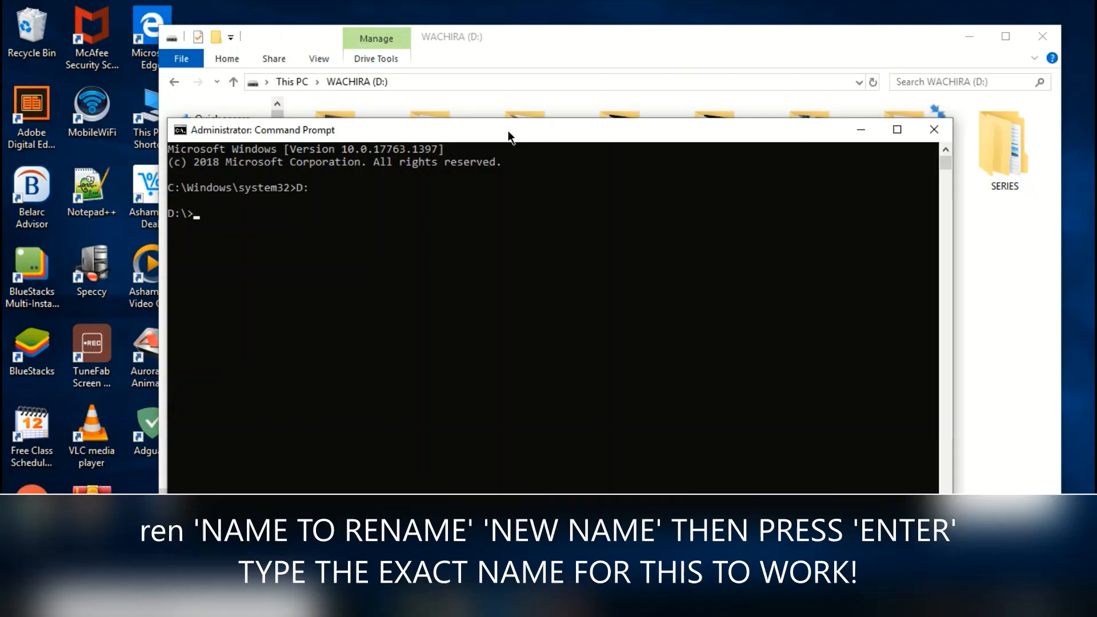
text(ren)
Step: Check the MUSIC folder name in Explorer, then run ren MUSIC SONGS
drag(509, 130, 519, 206)
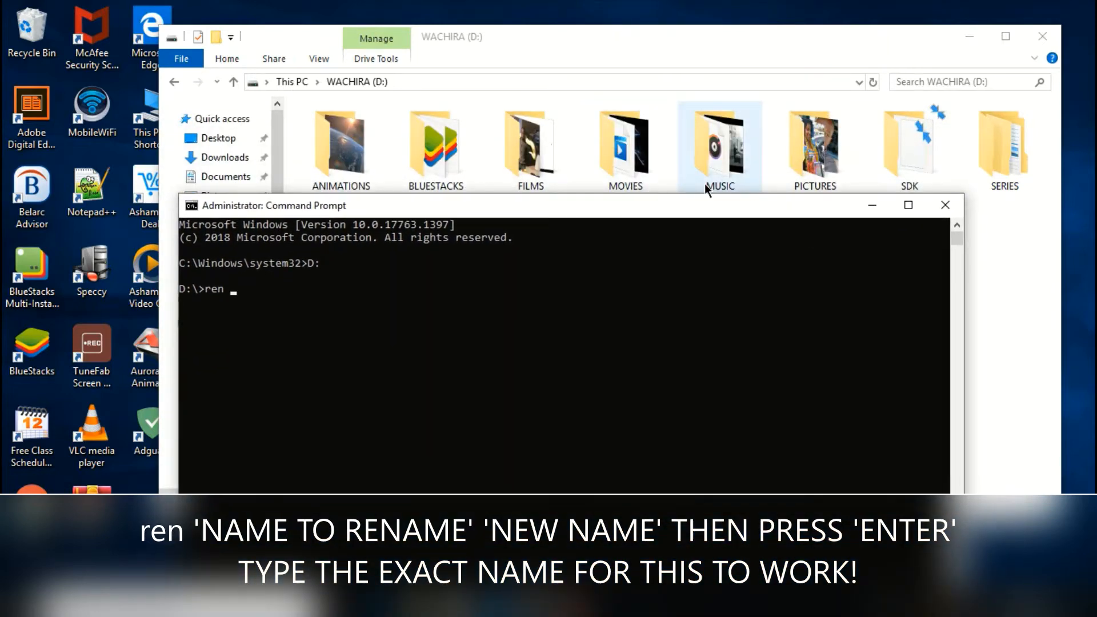
click(733, 180)
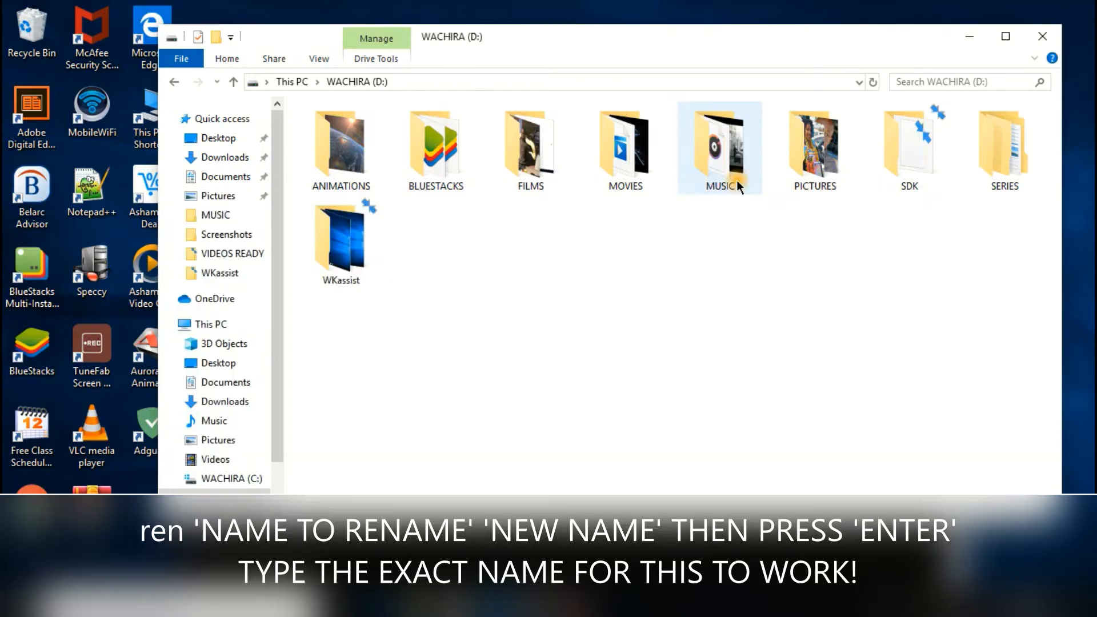
key(alt+Tab)
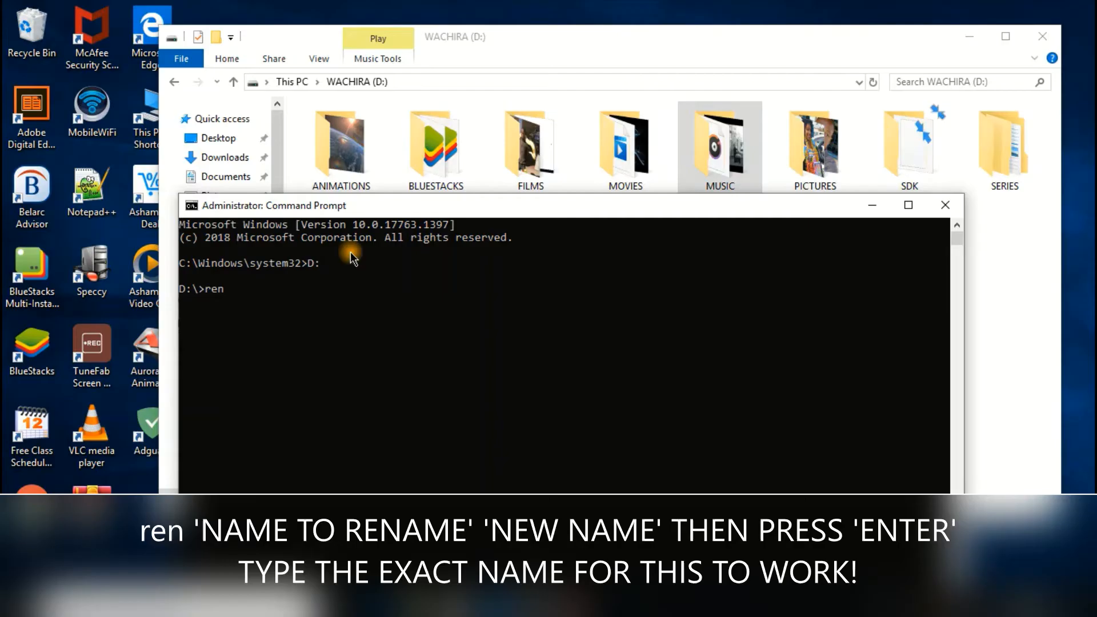
drag(344, 208, 330, 166)
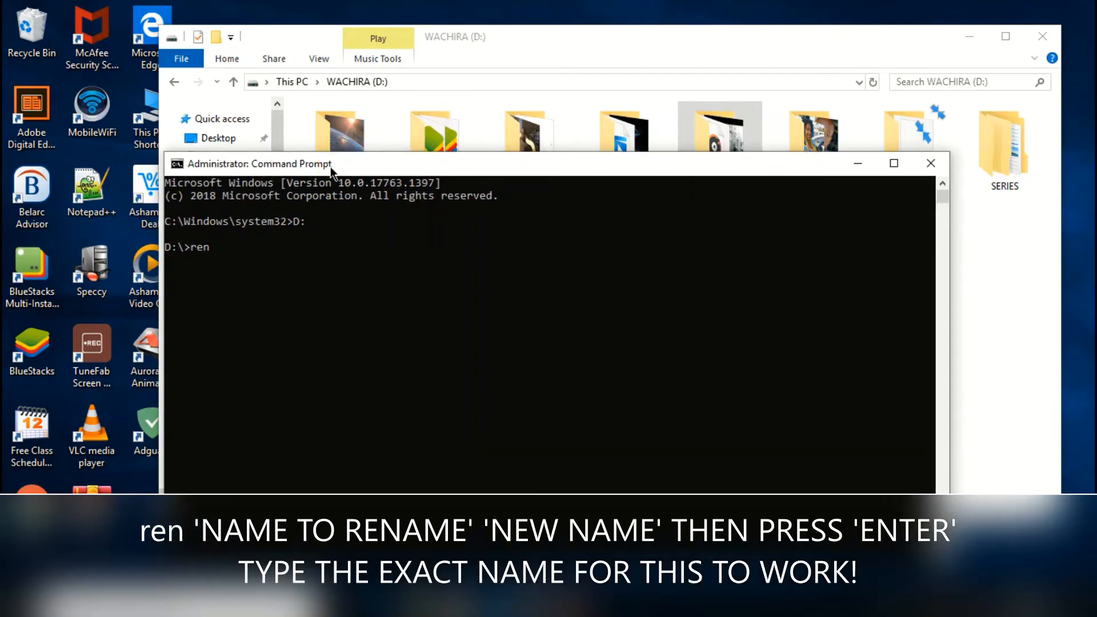
text(MUSIC)
text( S)
text(ONG)
text(S)
key(Return)
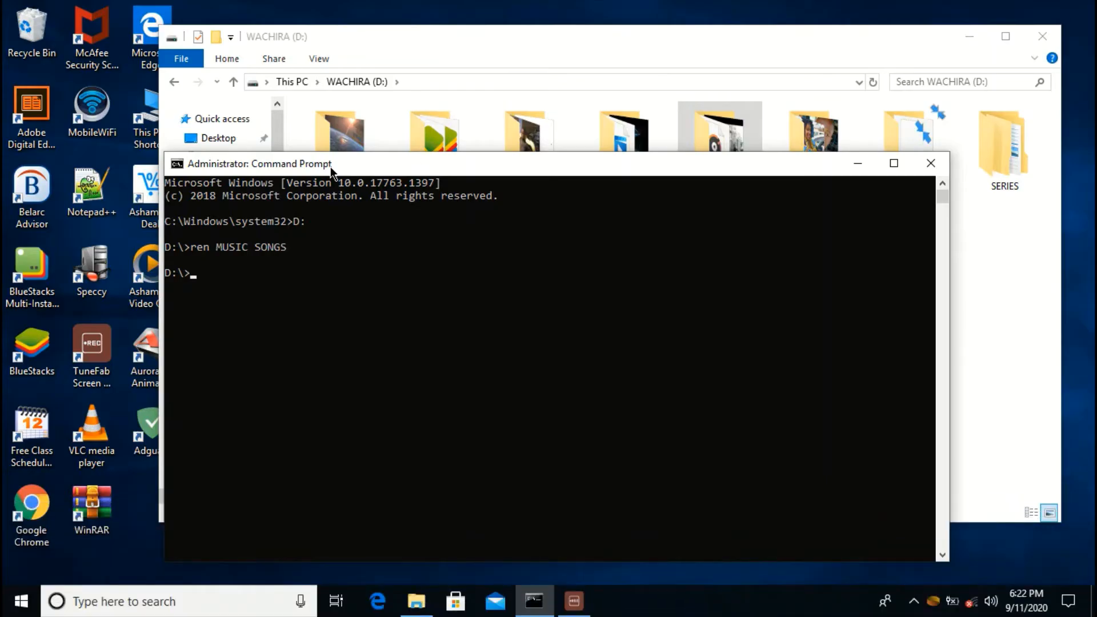
click(388, 35)
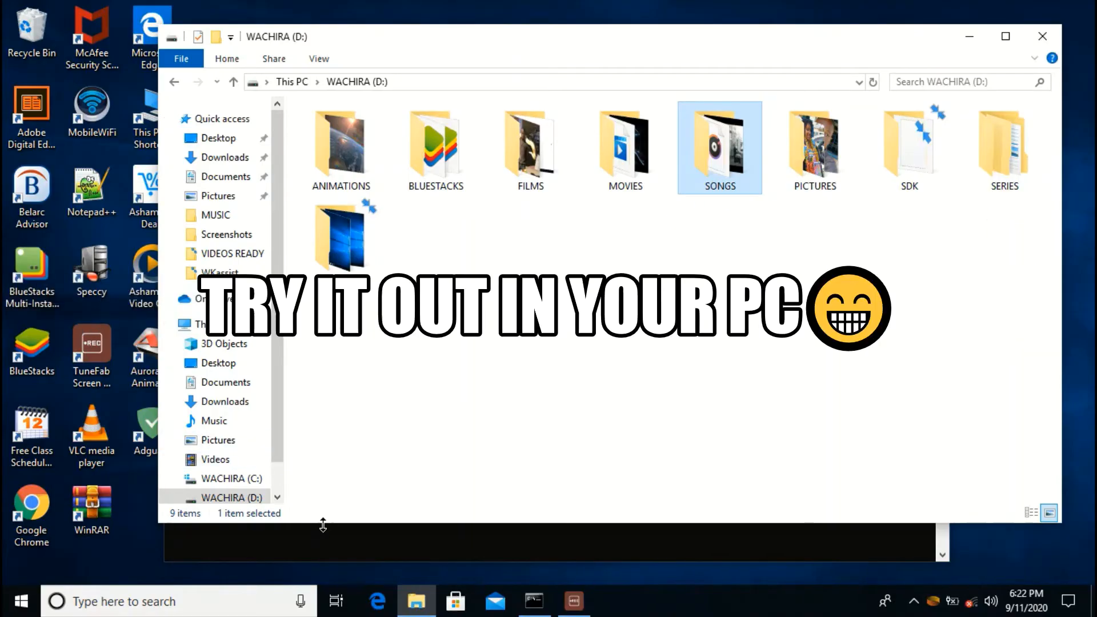
click(345, 549)
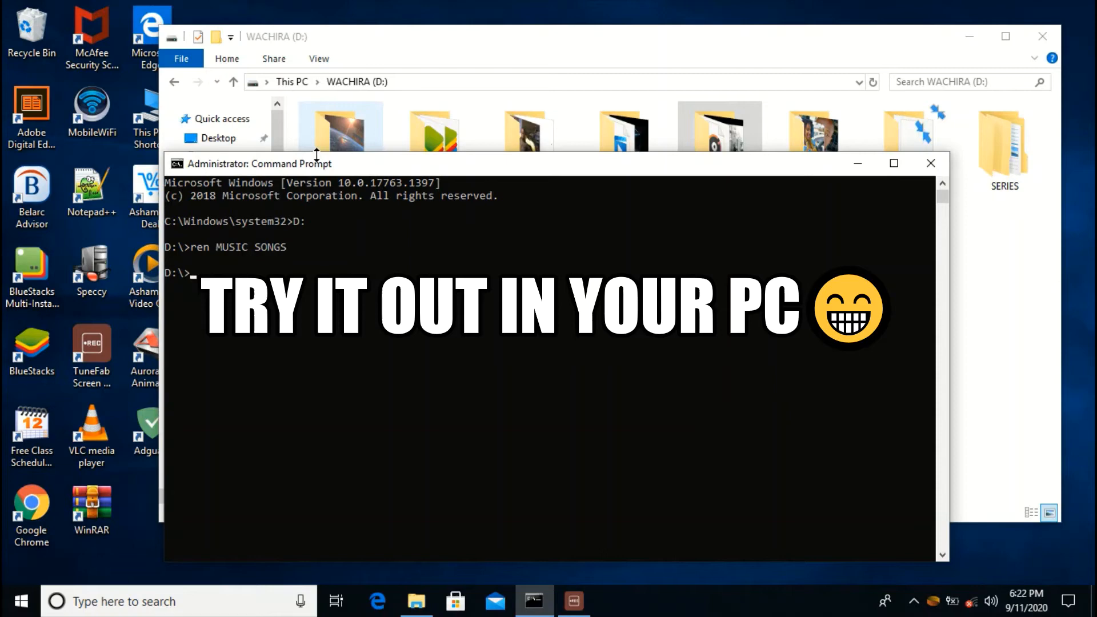
mouse_move(341, 129)
mouse_down()
mouse_move(314, 156)
mouse_move(331, 162)
mouse_up()
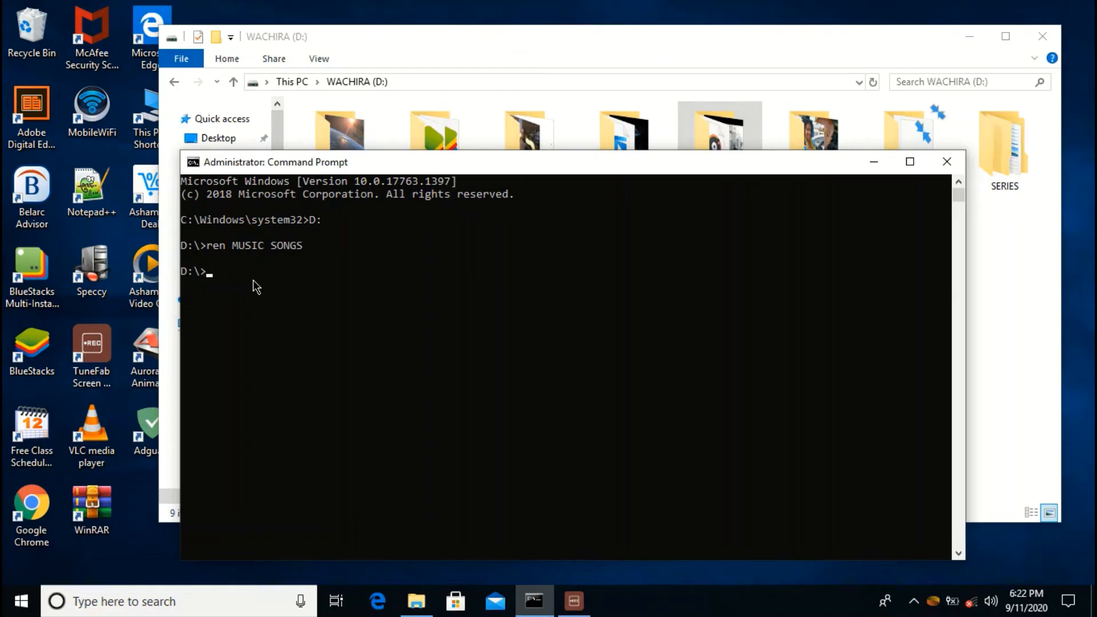
click(435, 61)
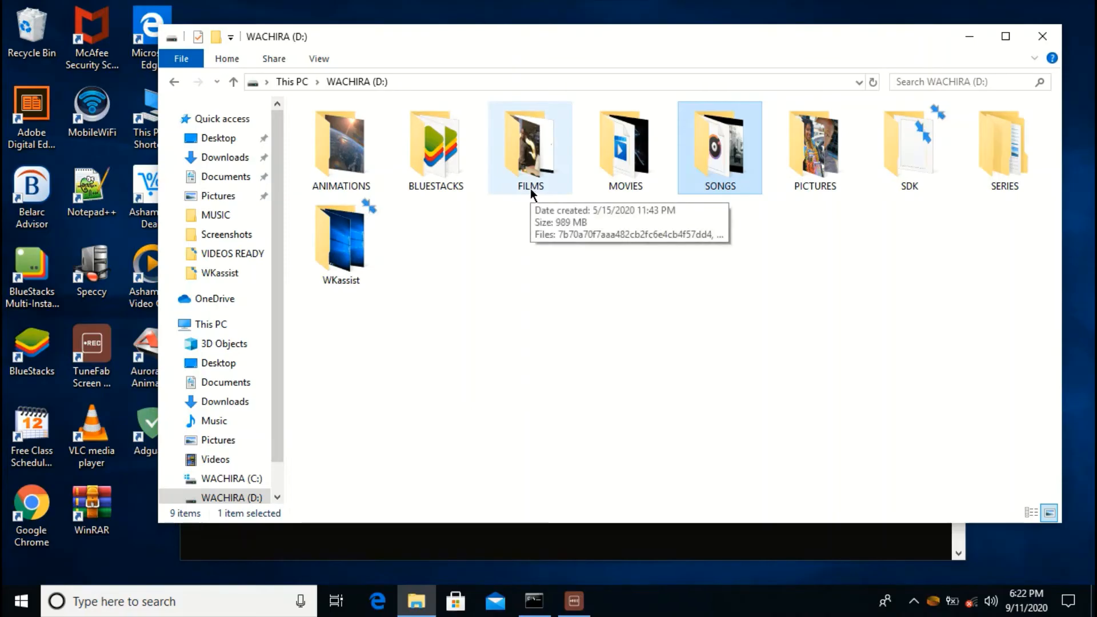
mouse_move(529, 150)
click(530, 163)
click(326, 538)
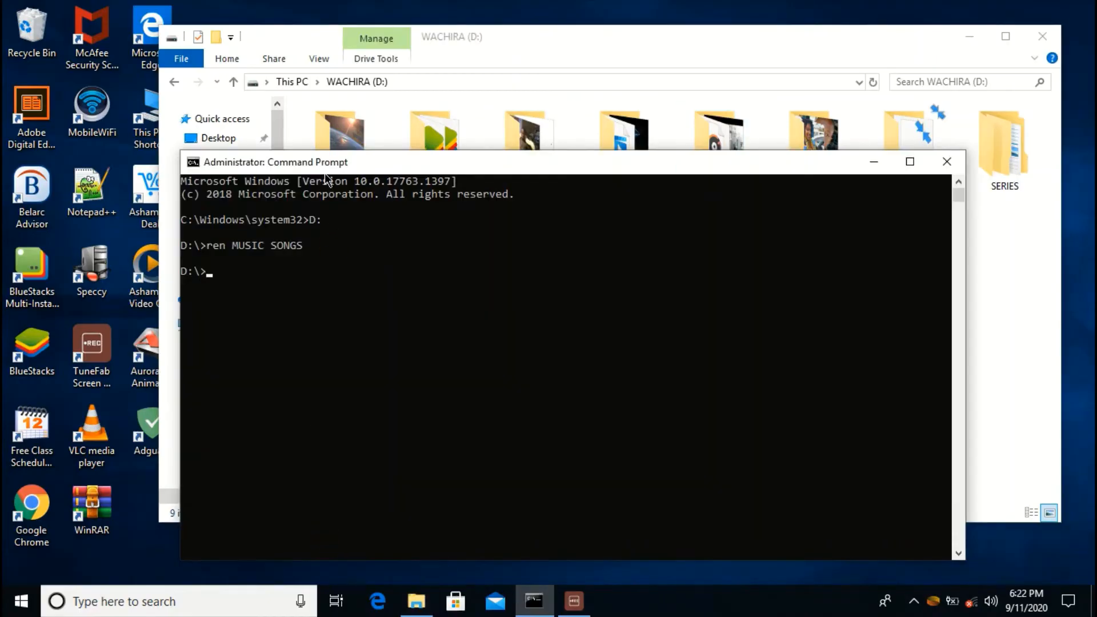
drag(325, 167, 323, 164)
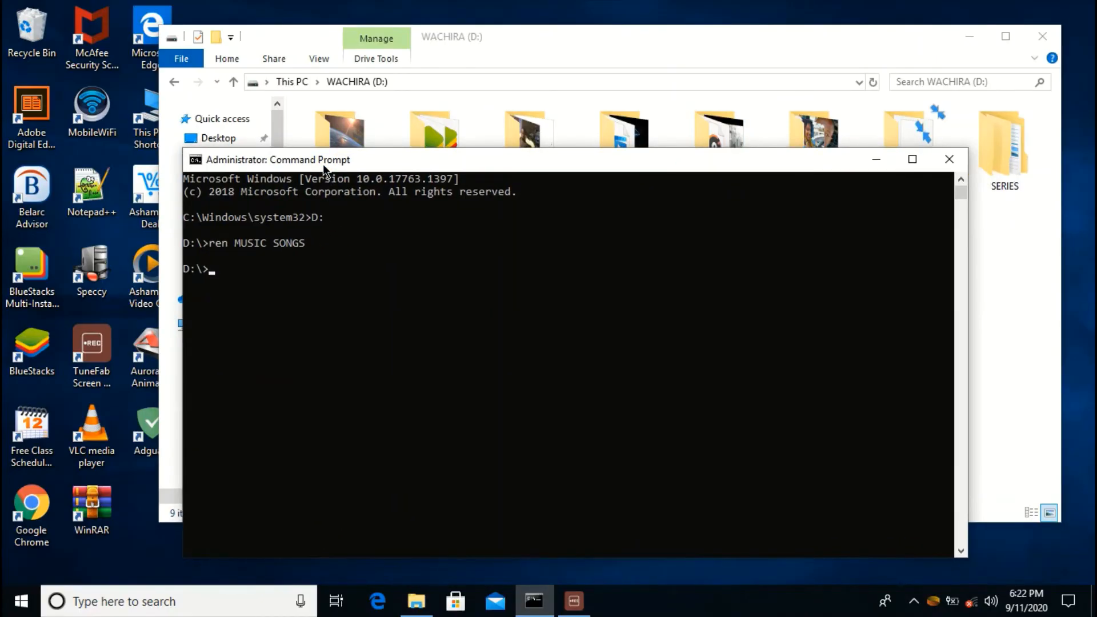
text(ren)
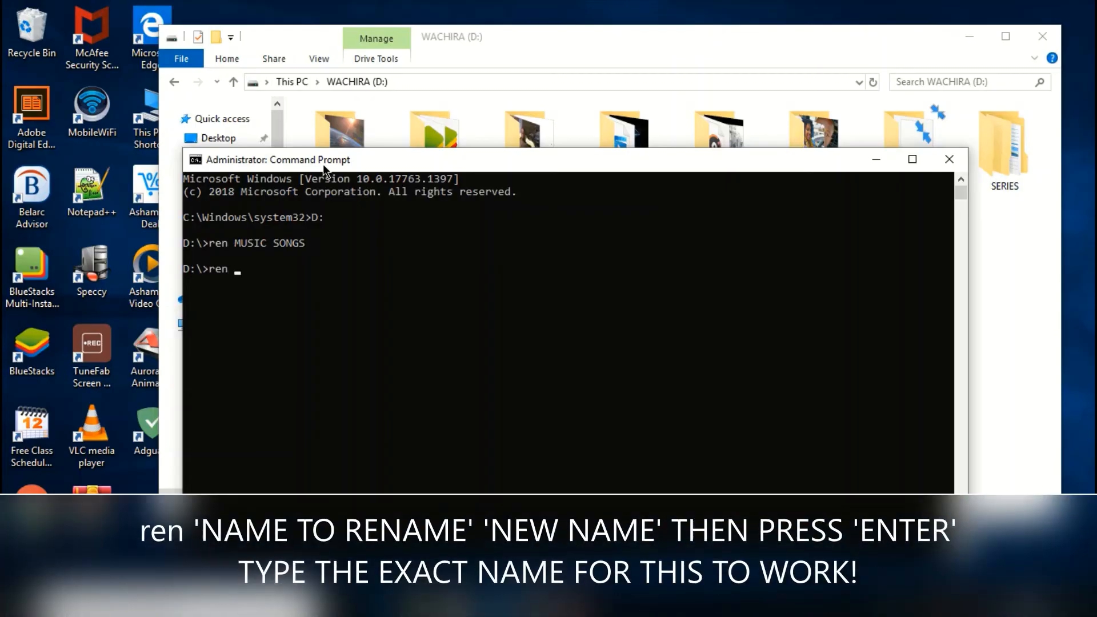
Step: Run ren FILMS VIDEOS at the D:\> prompt
drag(305, 159, 303, 185)
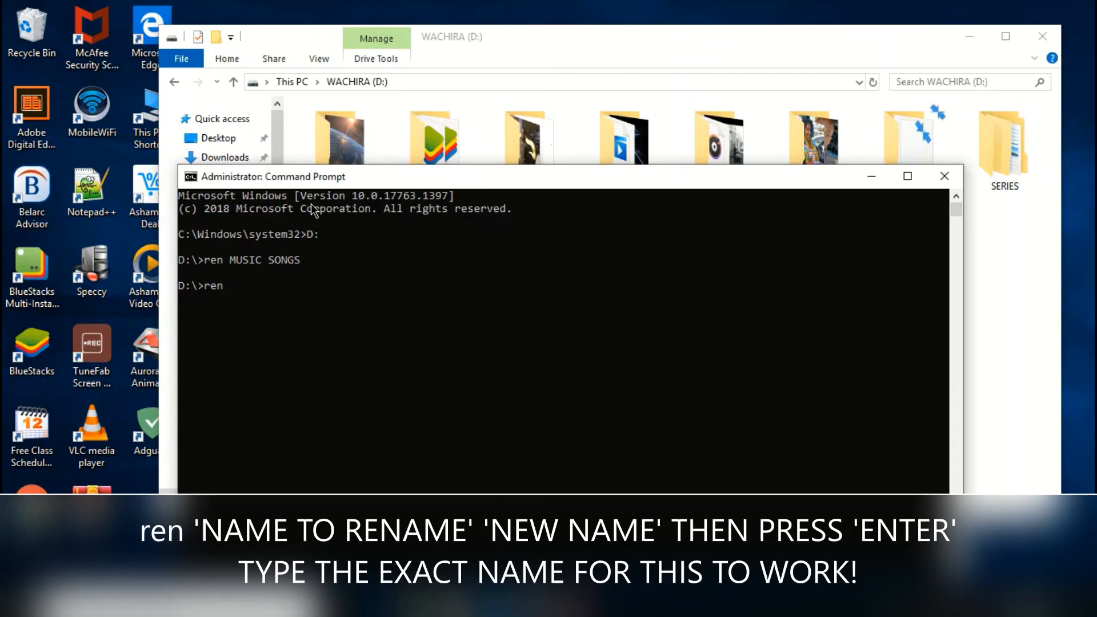
text(FILM)
text(S)
drag(308, 178, 305, 168)
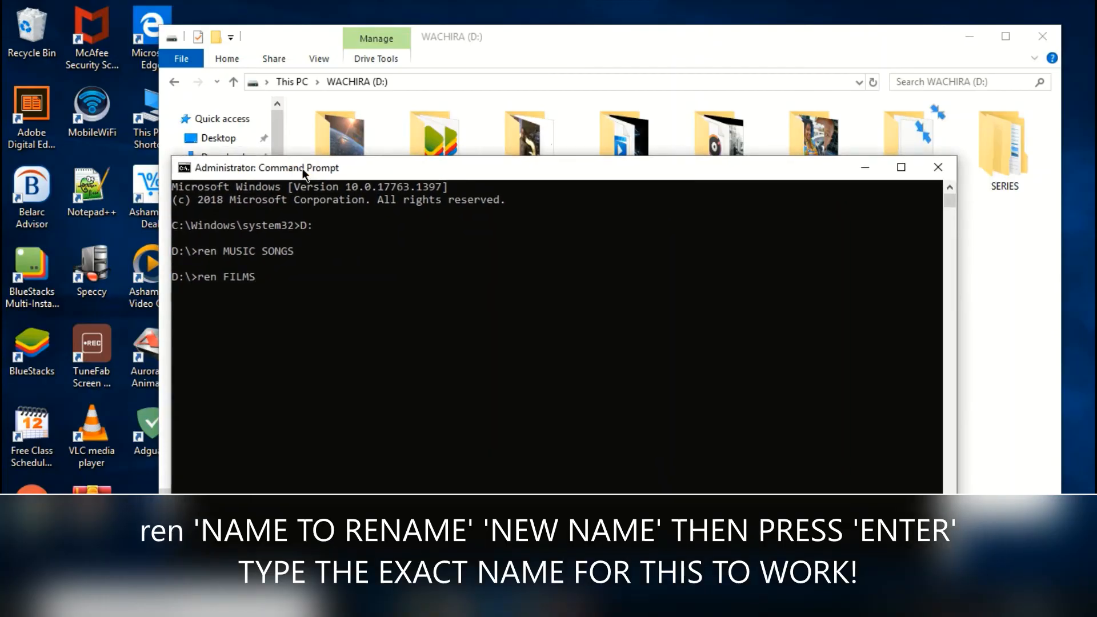
text( V)
text(IDEOS)
key(Return)
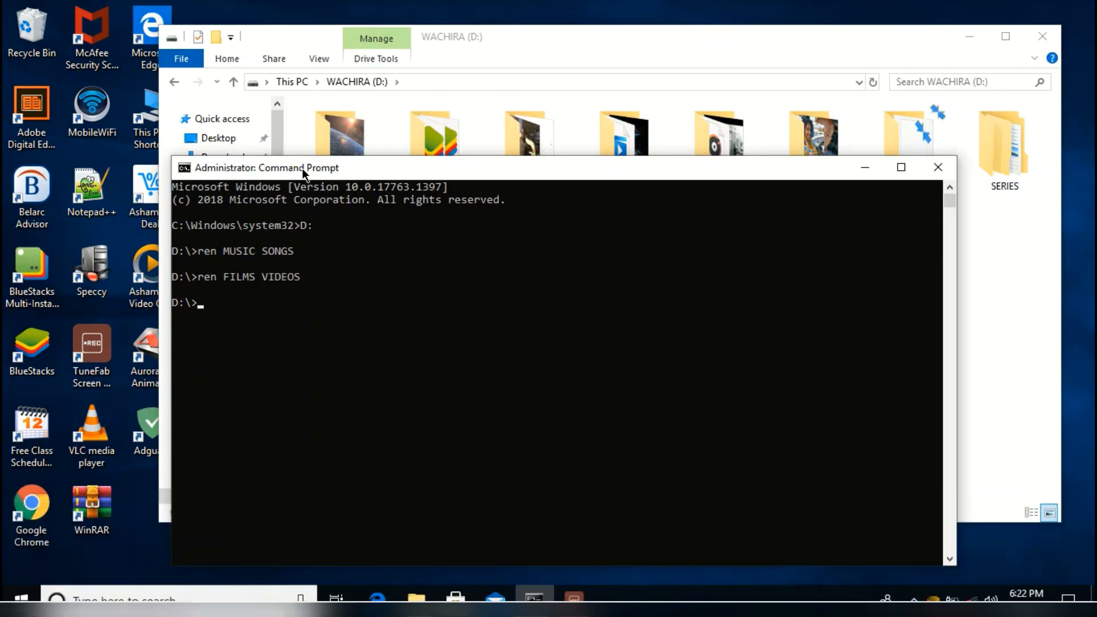
drag(303, 174, 320, 219)
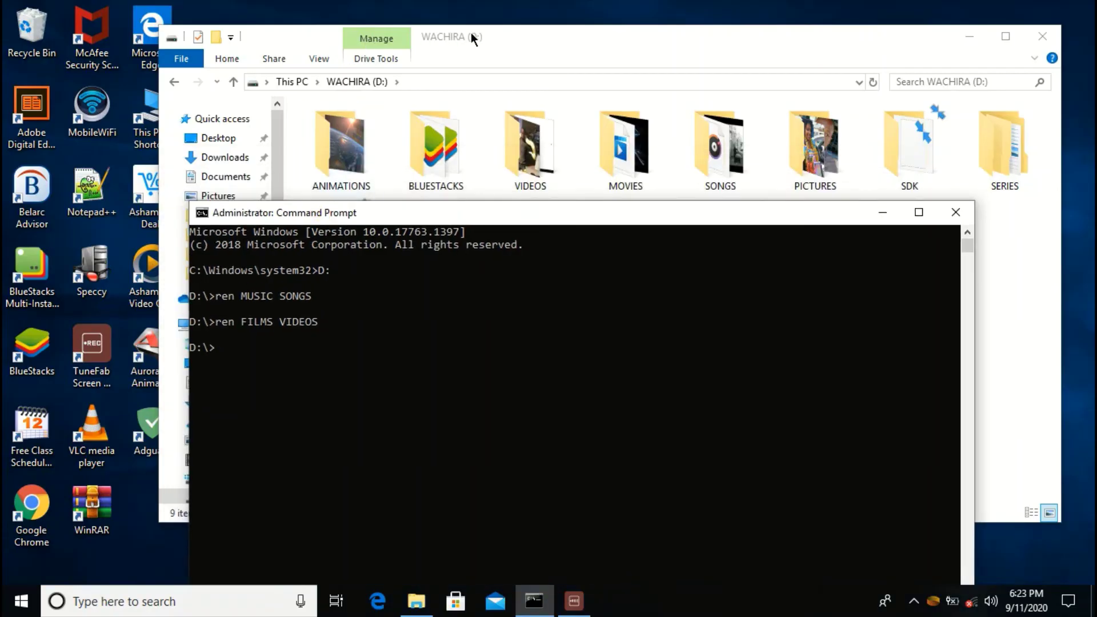
Step: Confirm VIDEOS and SONGS in Explorer, then bring Command Prompt back in front
click(470, 36)
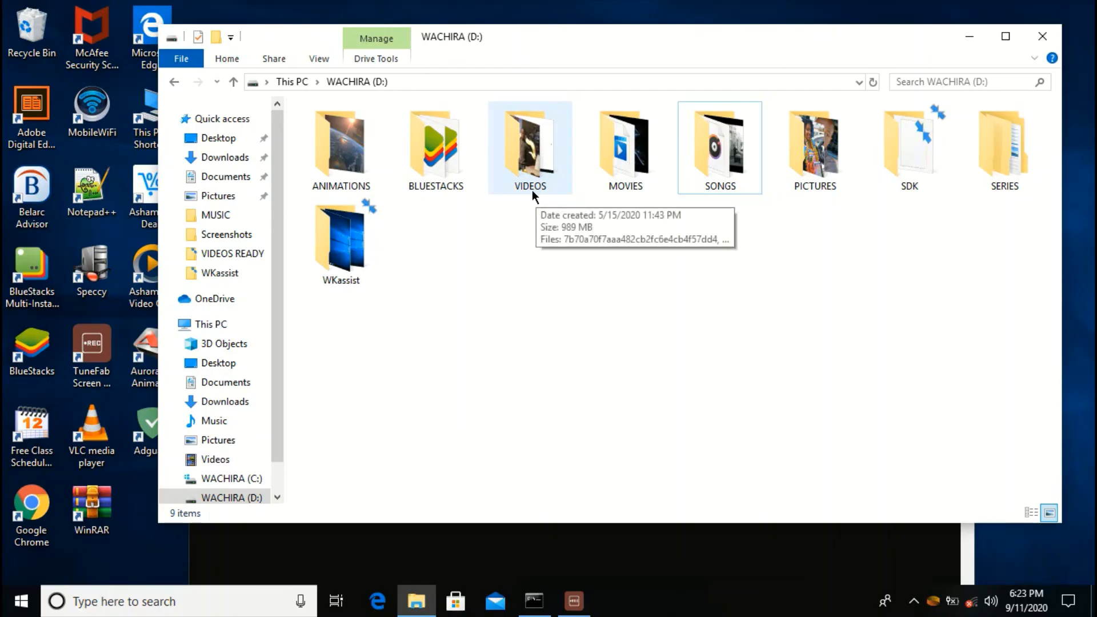
click(503, 541)
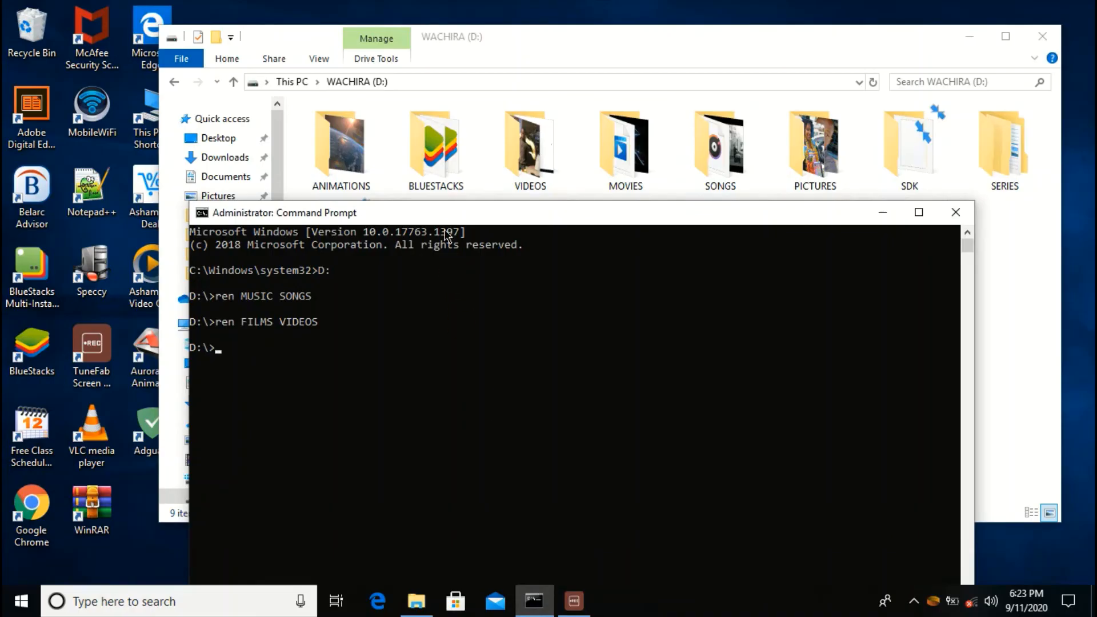
drag(446, 212, 434, 89)
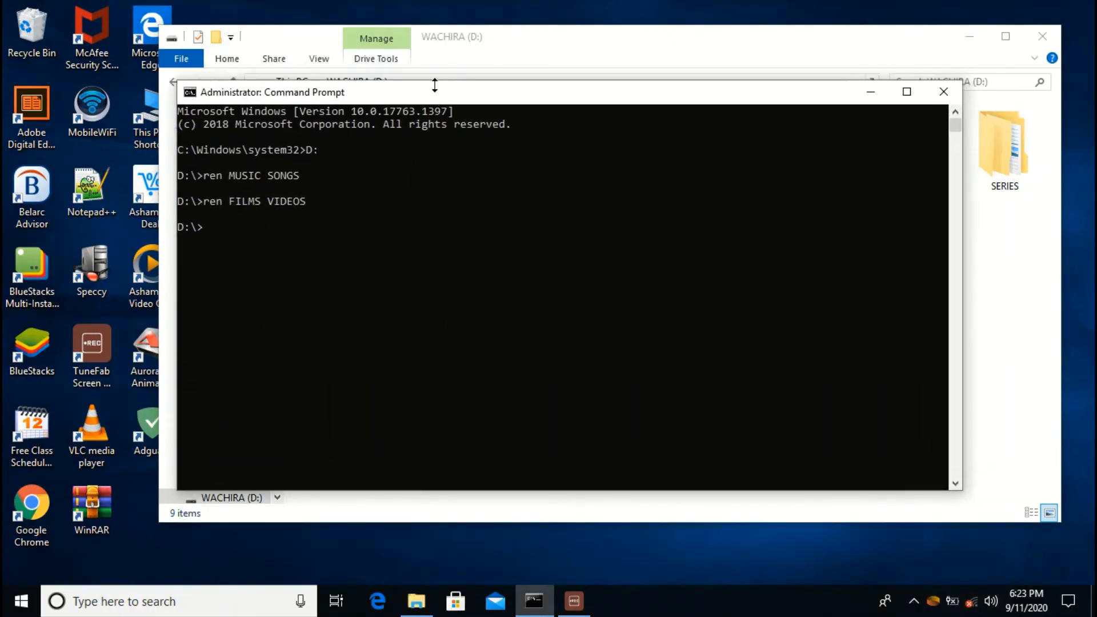